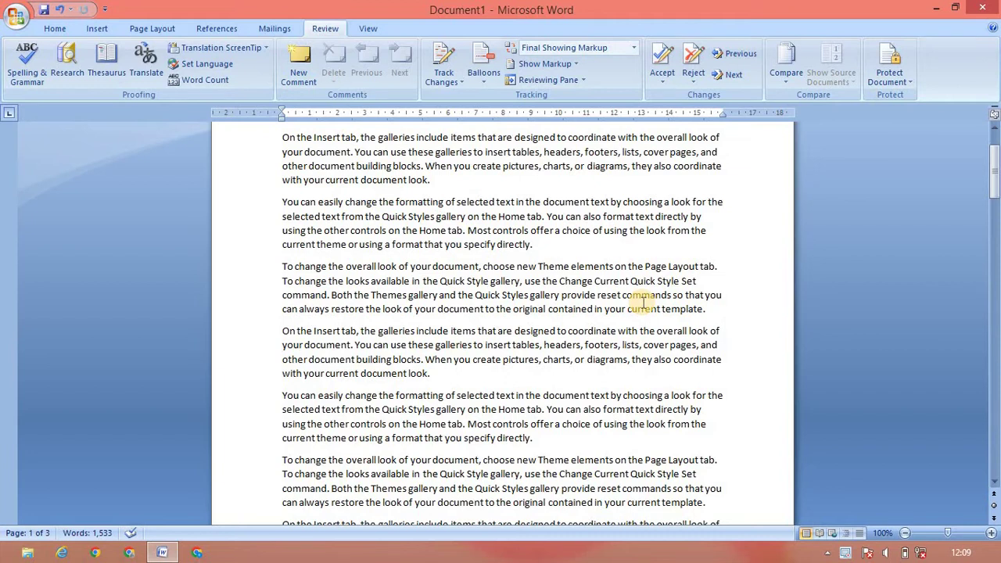
# Step: Shrink the whole second paragraph by one font size
pyautogui.tripleClick(443, 229)
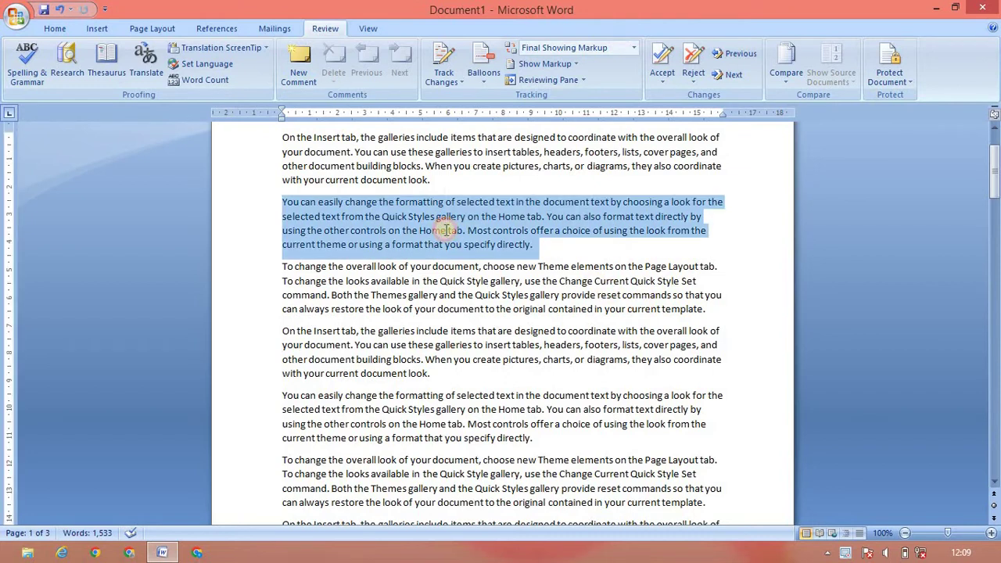
pyautogui.click(56, 30)
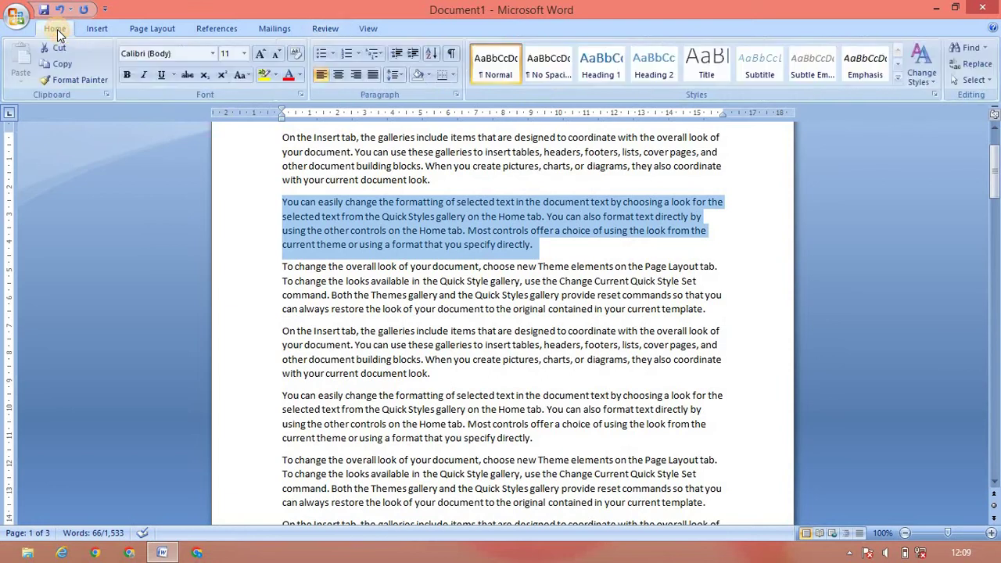
pyautogui.click(274, 56)
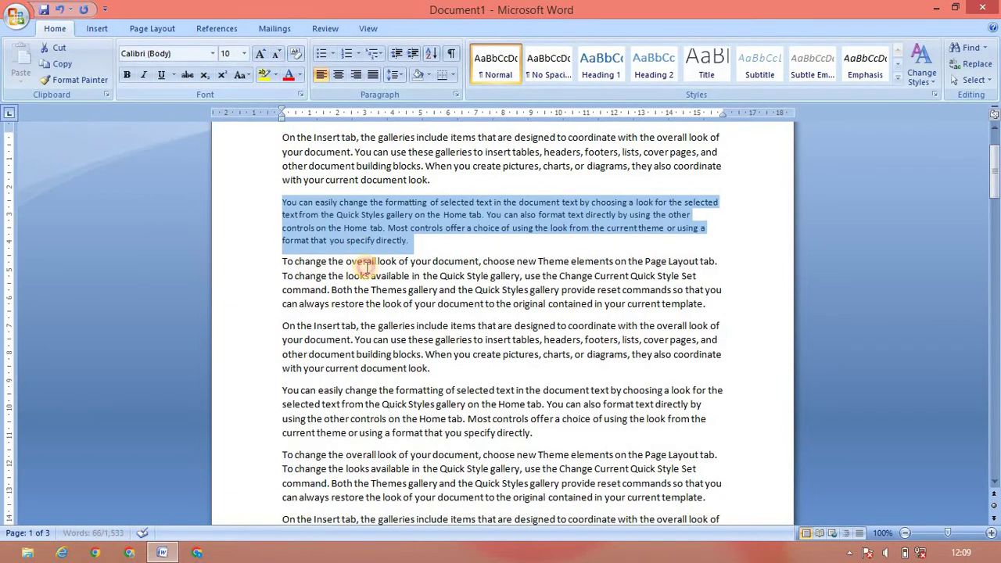
pyautogui.click(367, 262)
# Step: Shrink the word 'document' in the third paragraph by one font size
pyautogui.doubleClick(445, 263)
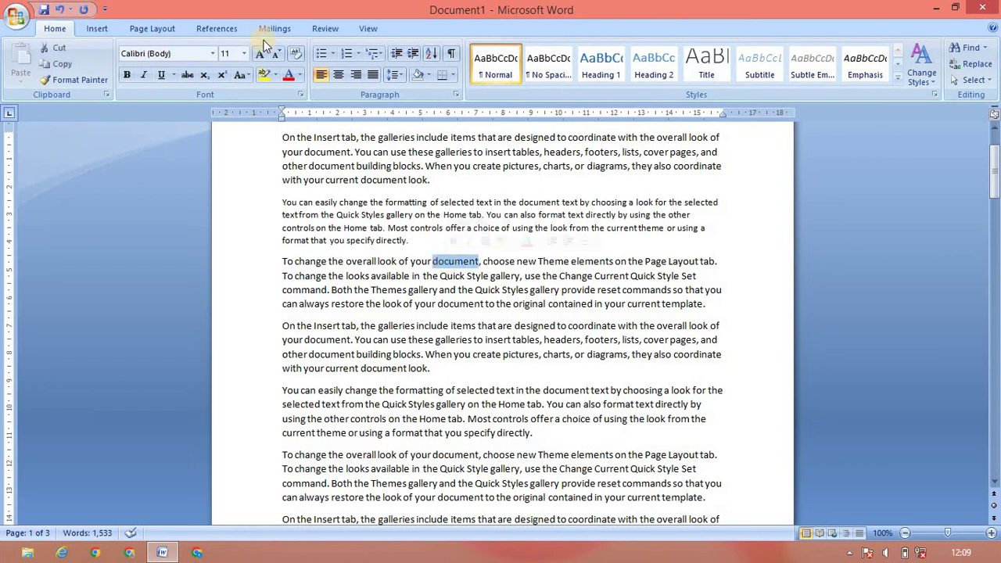
pyautogui.click(276, 56)
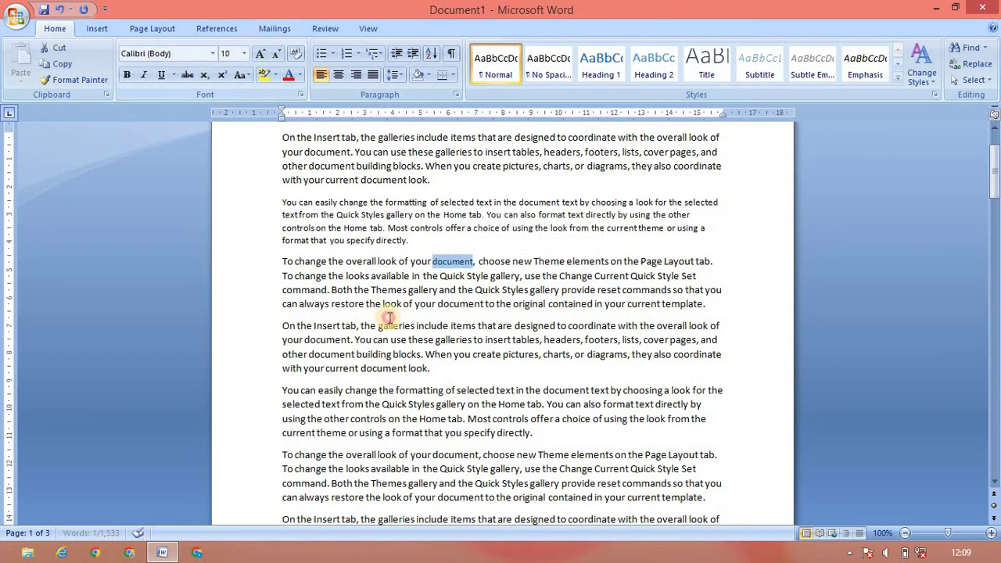
pyautogui.click(387, 316)
pyautogui.scroll(-5, 997, 372)
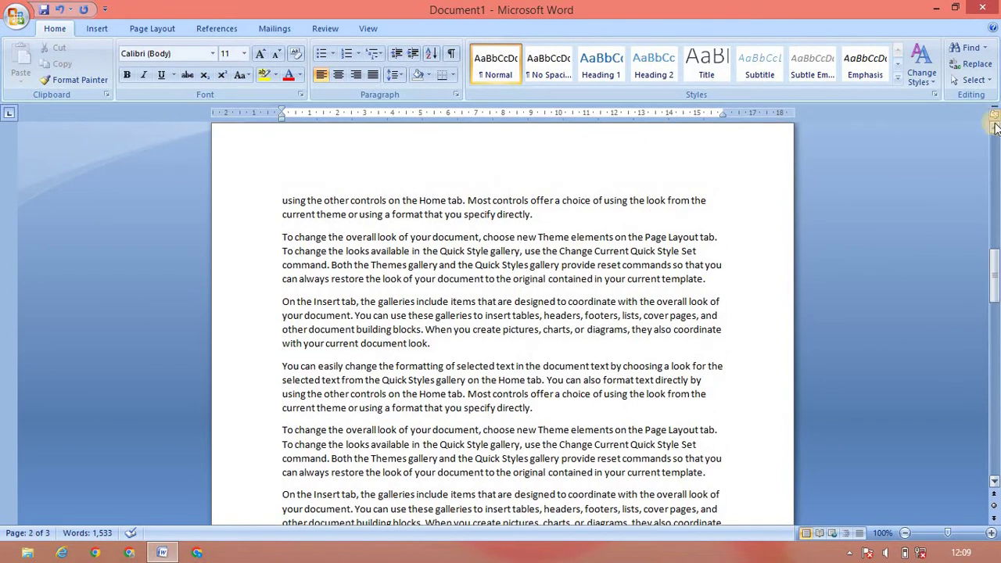
pyautogui.click(996, 158)
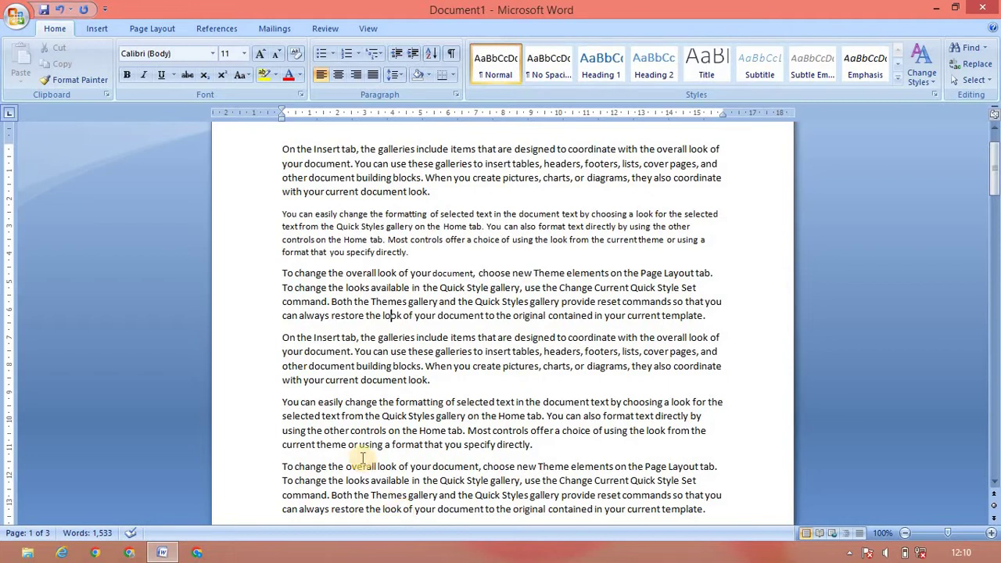
# Step: Turn on Track Changes from the Review tab
pyautogui.click(325, 29)
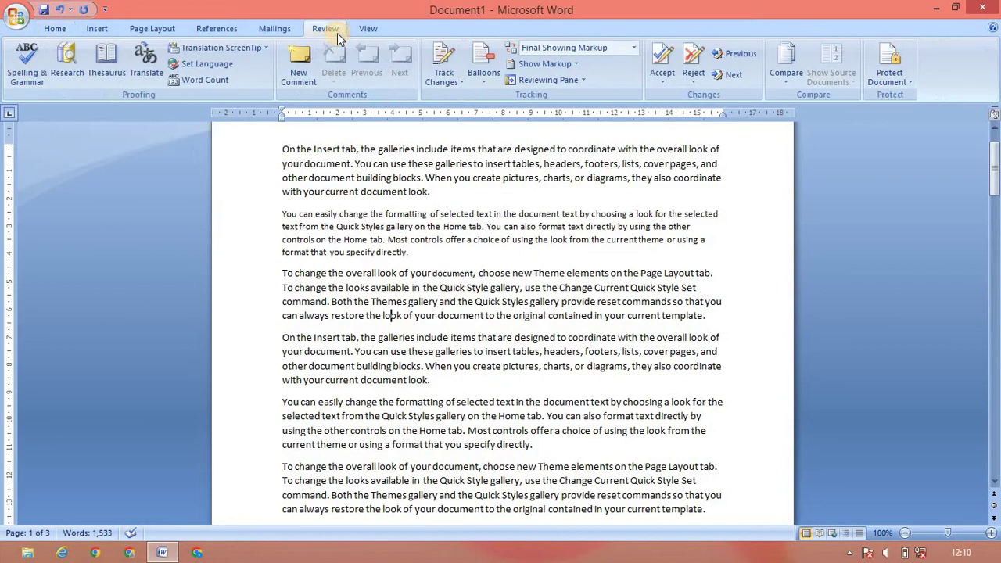
pyautogui.click(454, 79)
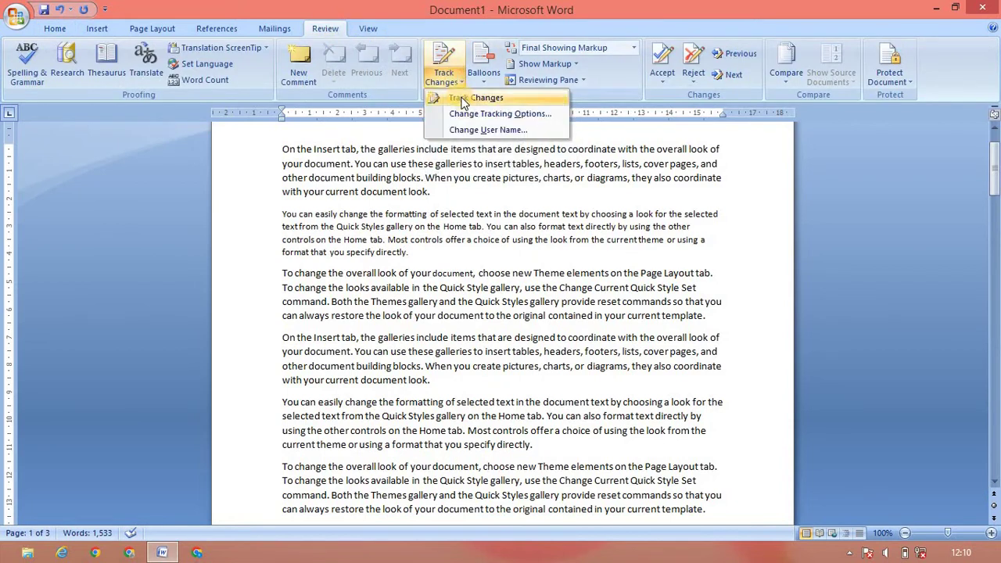
pyautogui.click(461, 99)
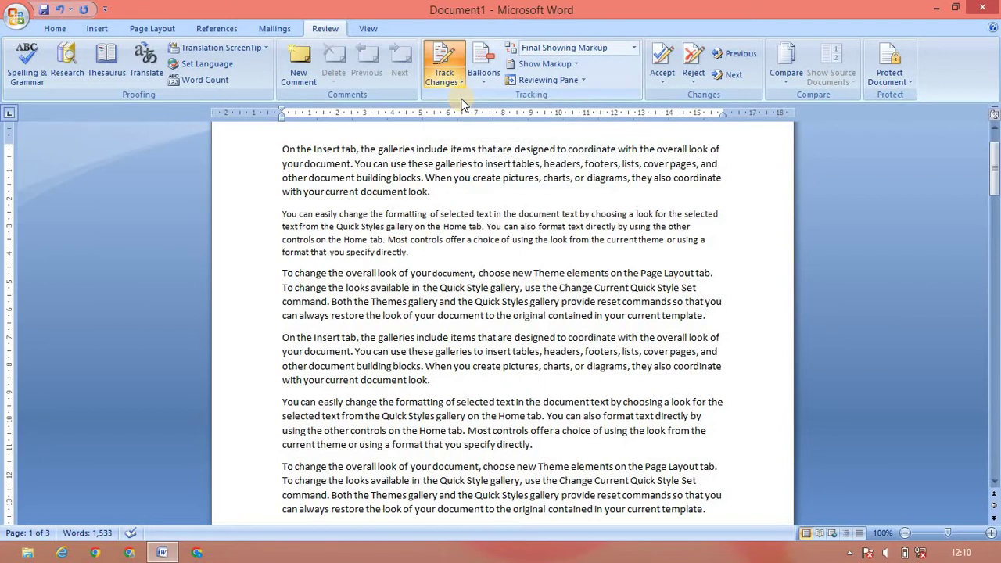
# Step: Shrink the word 'your' in the third paragraph to 10 pt
pyautogui.doubleClick(421, 274)
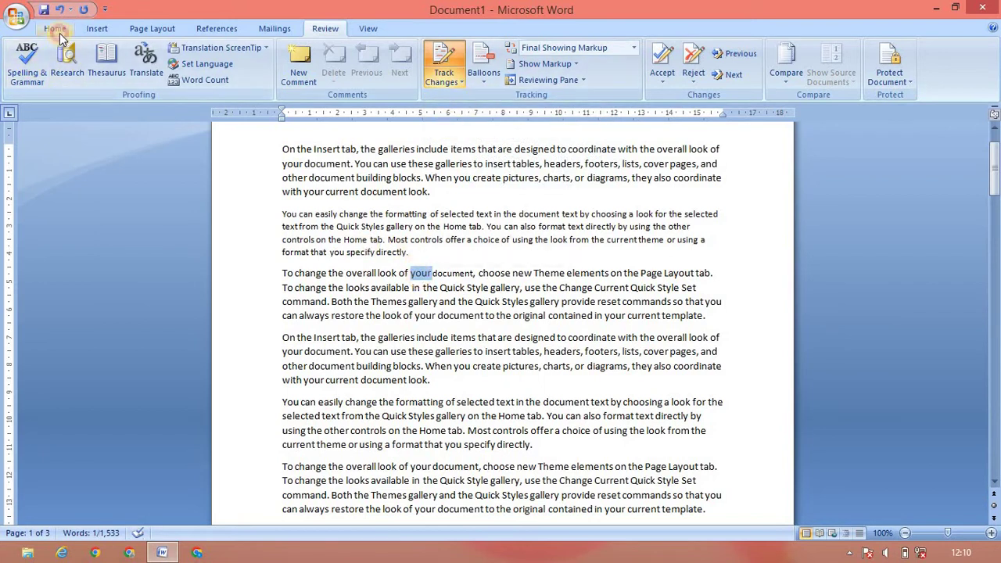
pyautogui.click(55, 28)
pyautogui.click(276, 53)
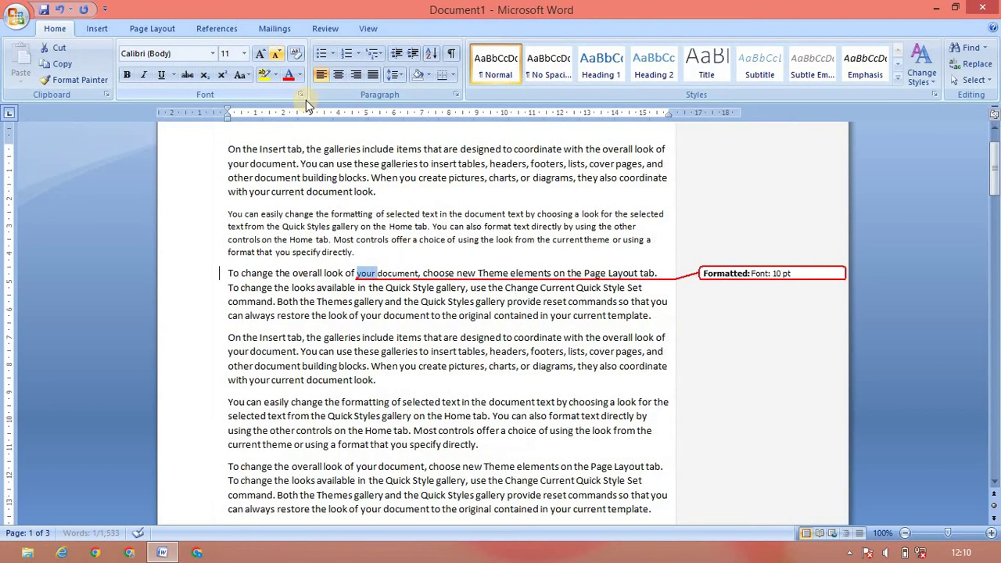
pyautogui.moveTo(800, 190); pyautogui.dragTo(814, 256)
pyautogui.click(450, 365)
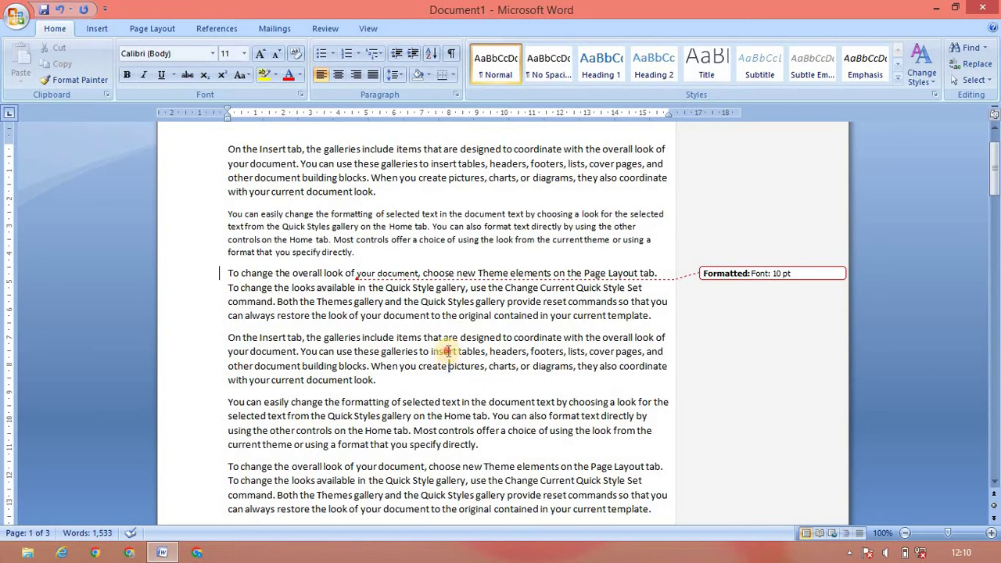
# Step: Make the 'You can easily change' paragraph bold and turn the word 'that' red
pyautogui.tripleClick(446, 351)
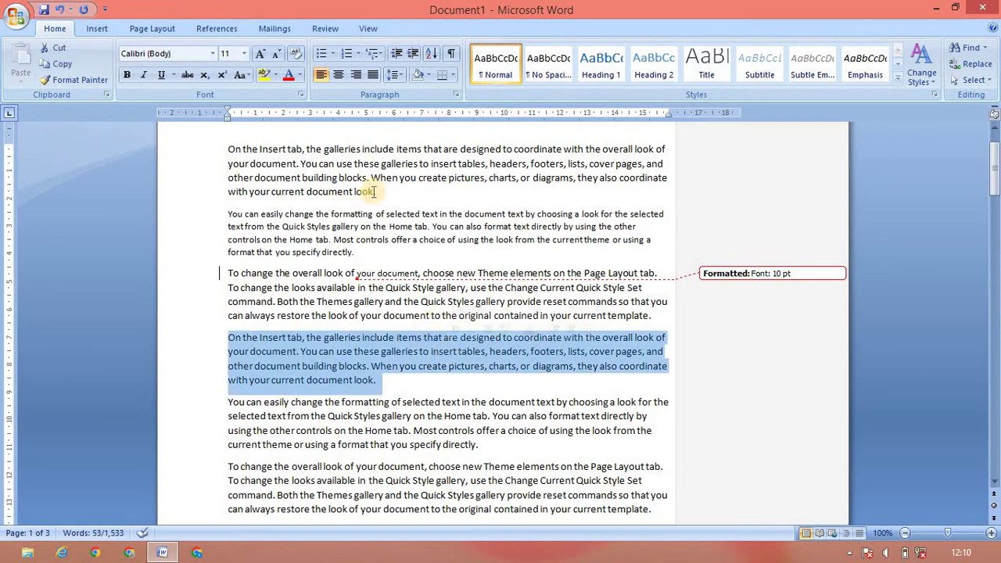
pyautogui.click(288, 72)
pyautogui.tripleClick(373, 442)
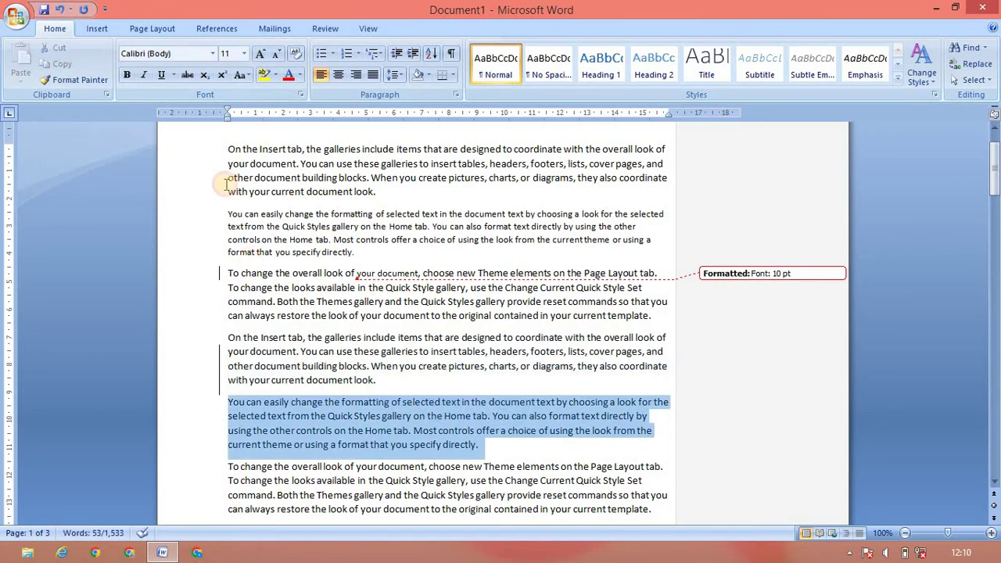
pyautogui.click(128, 76)
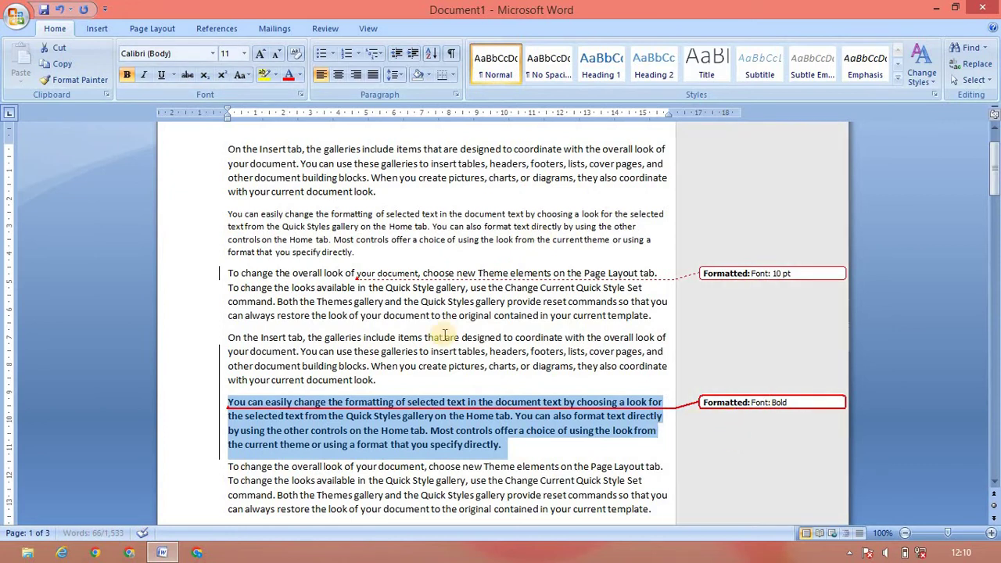
pyautogui.doubleClick(451, 338)
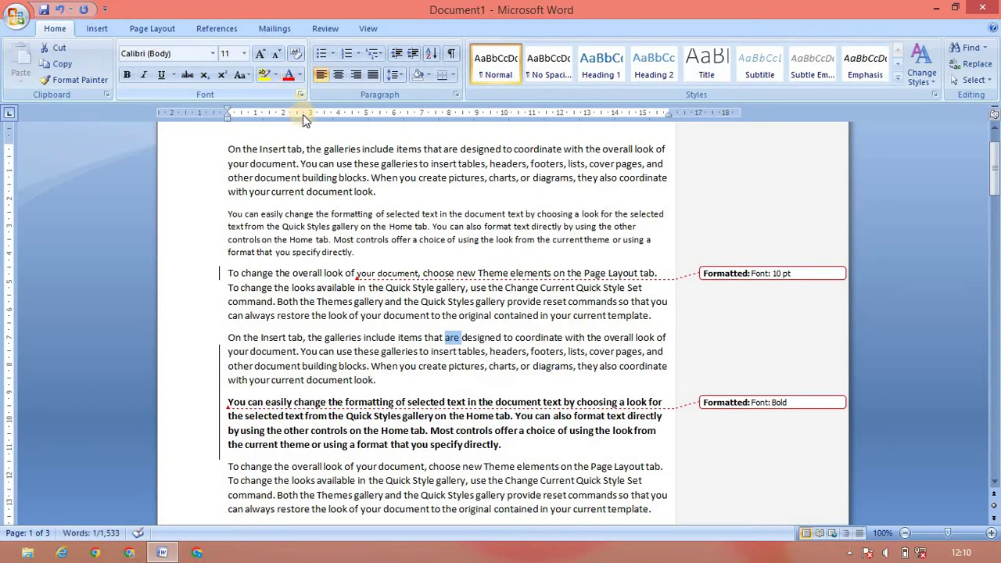
pyautogui.hotkey('ctrl', 'y')
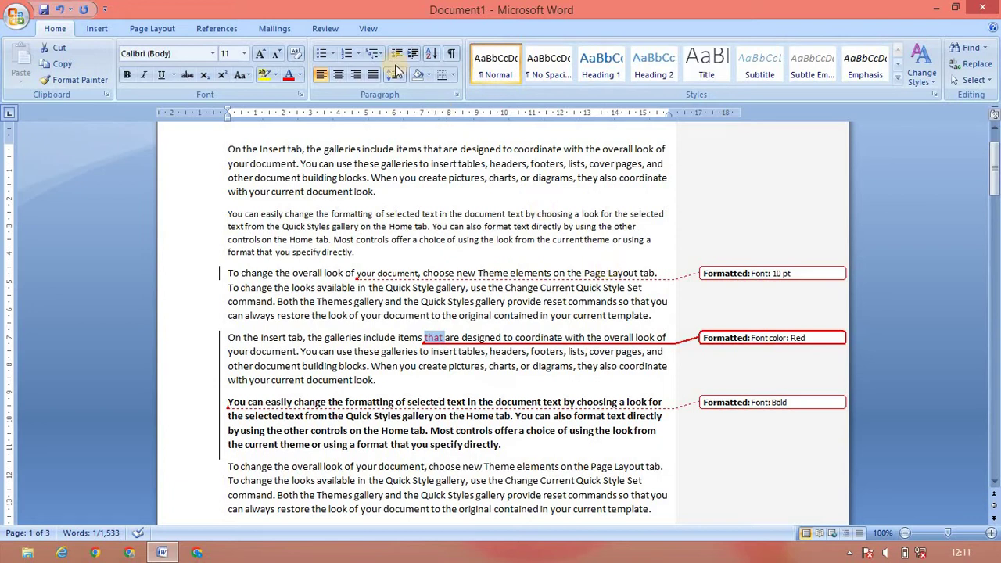
# Step: Turn off Track Changes and grow the small second paragraph back to 11 pt
pyautogui.click(325, 31)
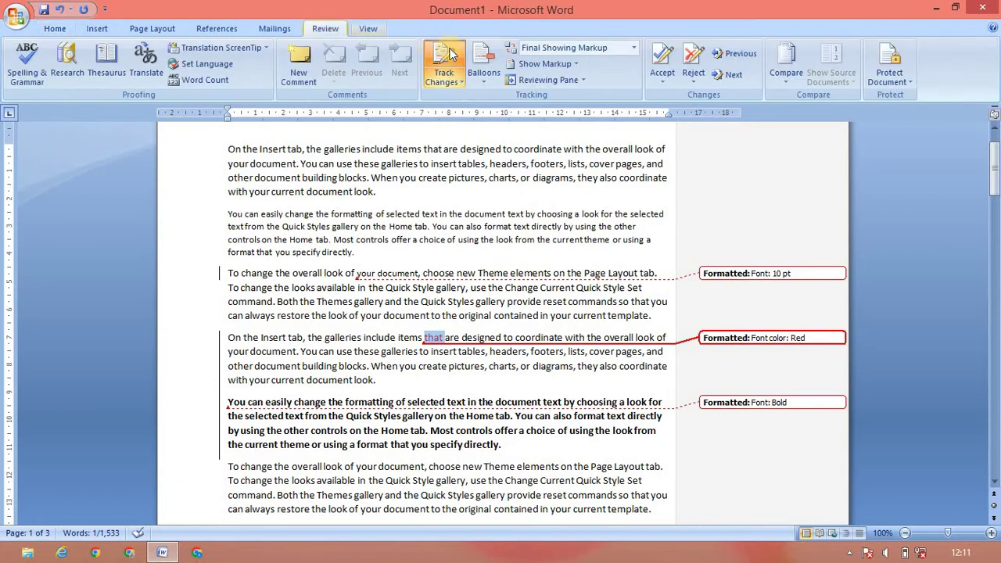
pyautogui.click(443, 58)
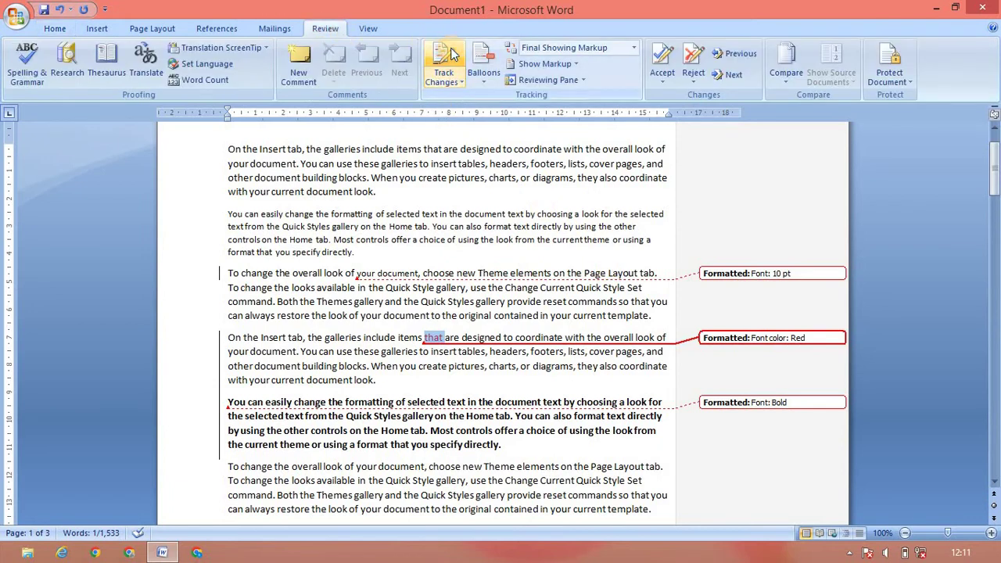
pyautogui.tripleClick(348, 225)
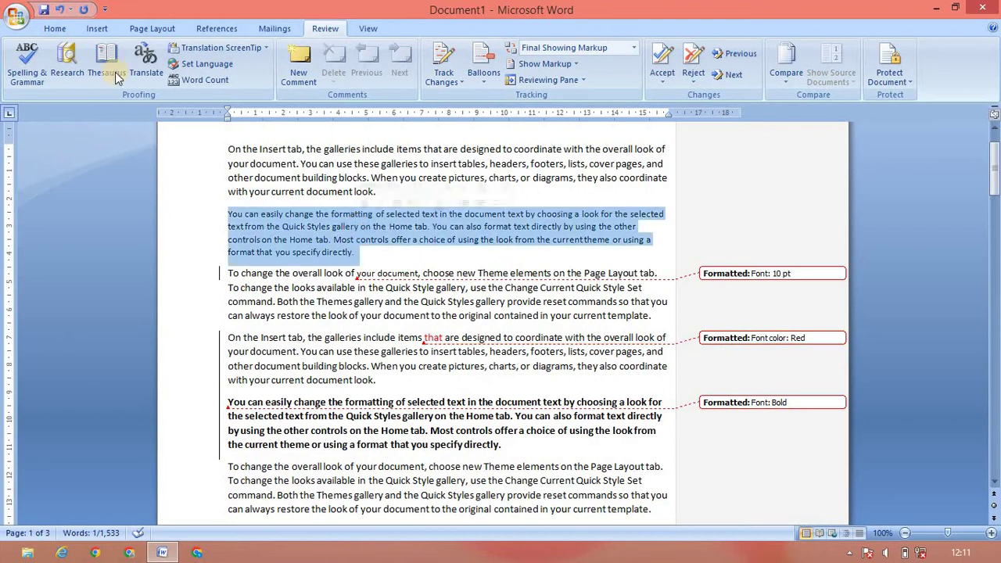
pyautogui.click(57, 28)
pyautogui.click(261, 54)
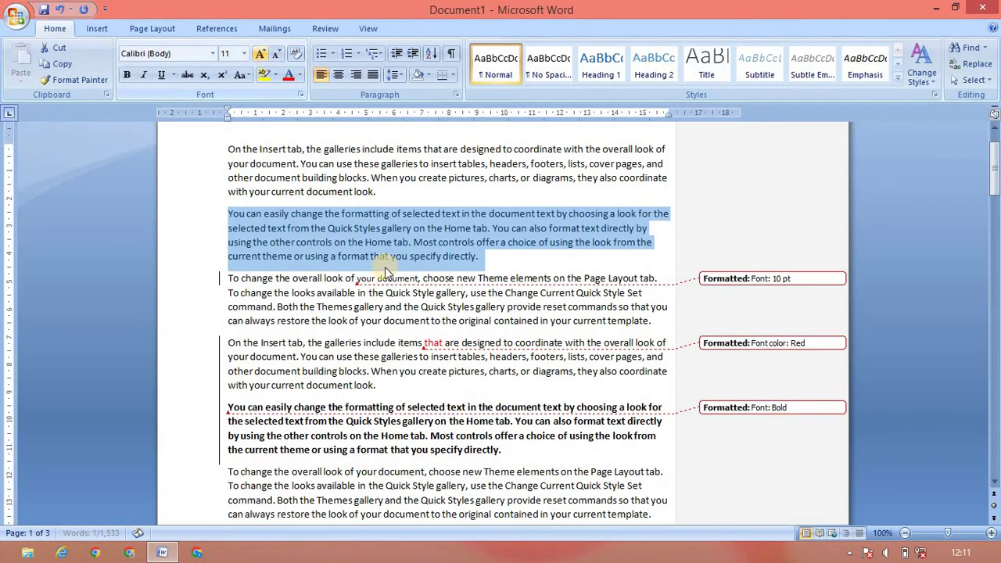
pyautogui.click(371, 299)
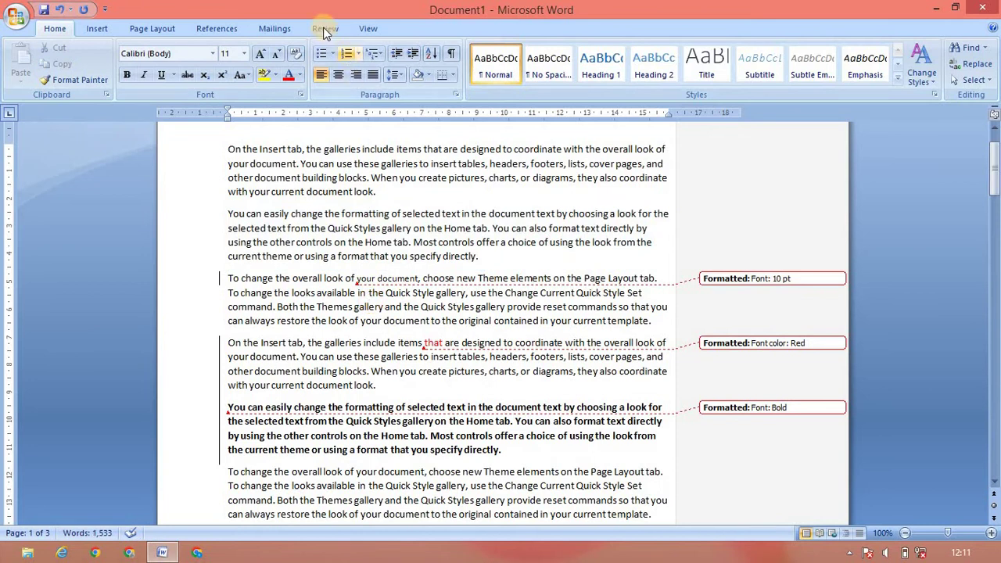
pyautogui.click(325, 28)
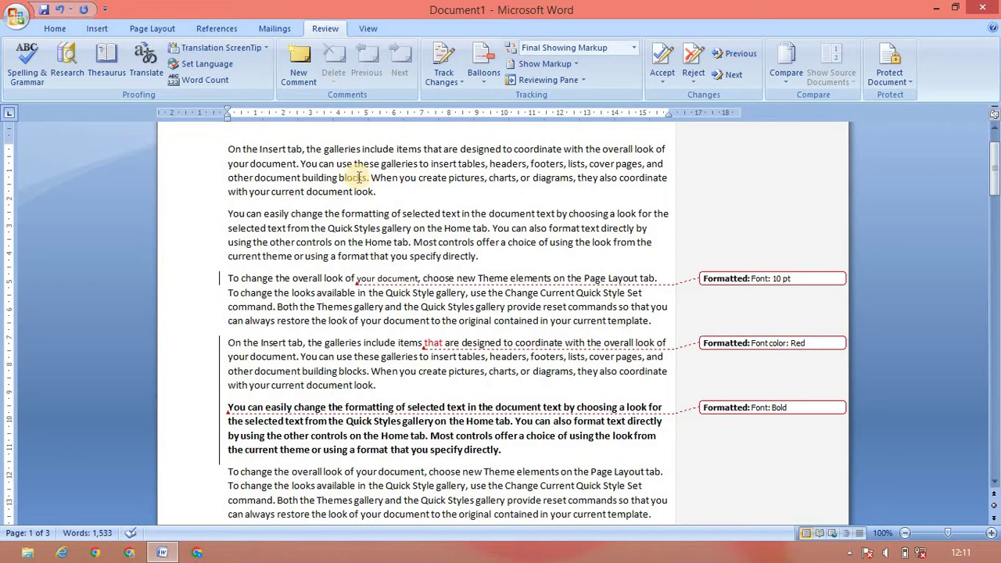
# Step: Insert new comments on the words 'look' and 'contained'
pyautogui.click(294, 62)
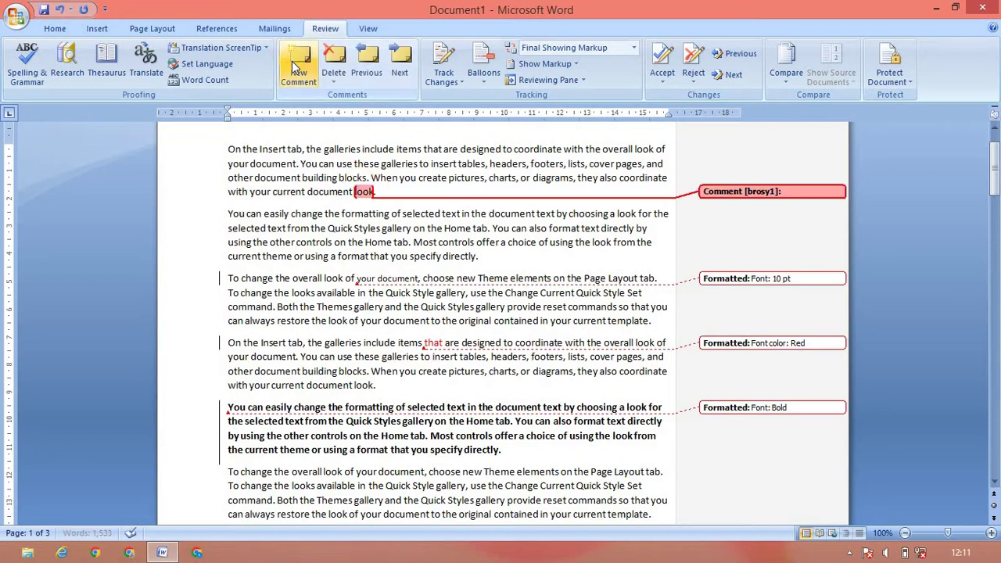
pyautogui.click(508, 328)
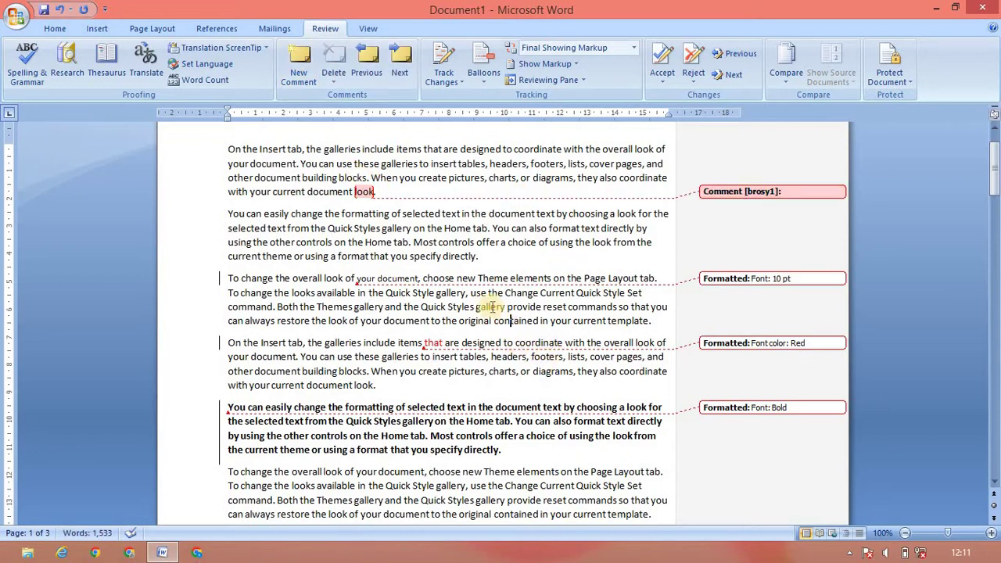
pyautogui.click(295, 68)
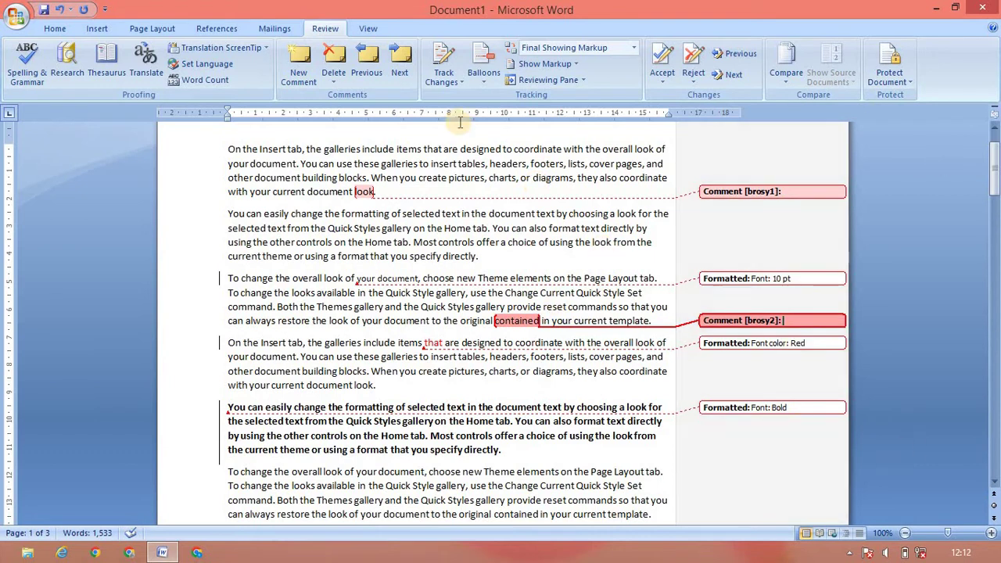
pyautogui.click(485, 80)
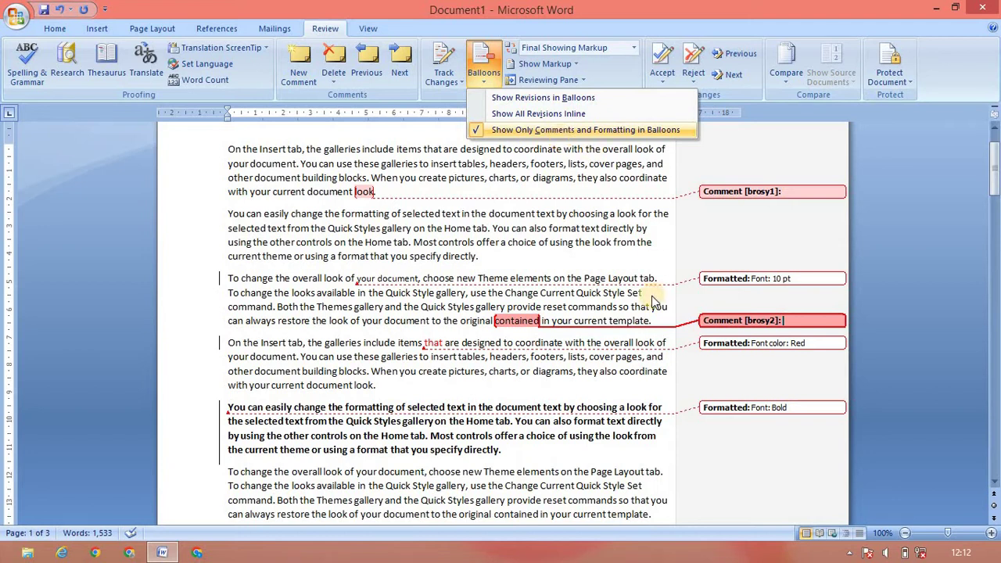
pyautogui.click(541, 114)
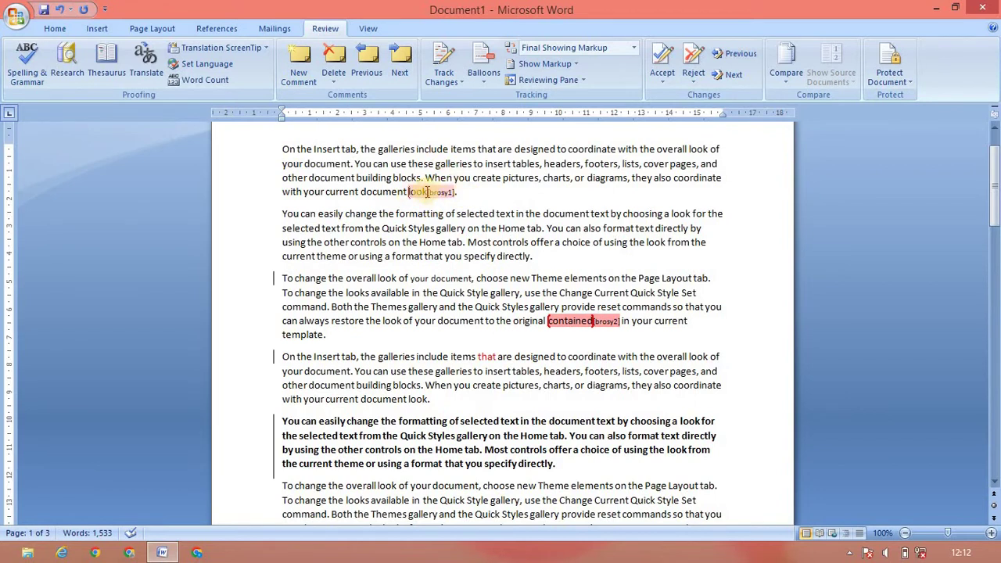
pyautogui.moveTo(427, 192)
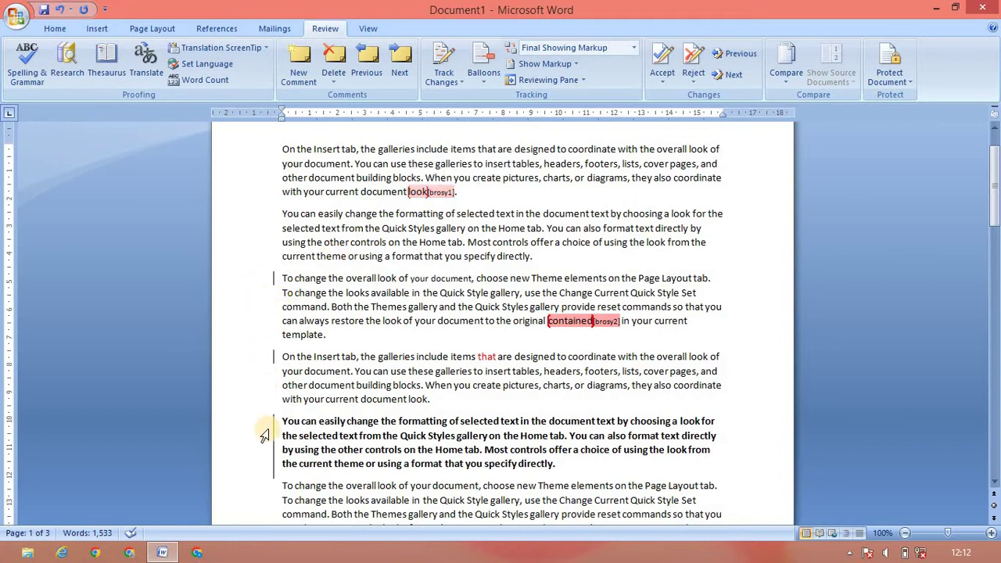
pyautogui.moveTo(311, 421)
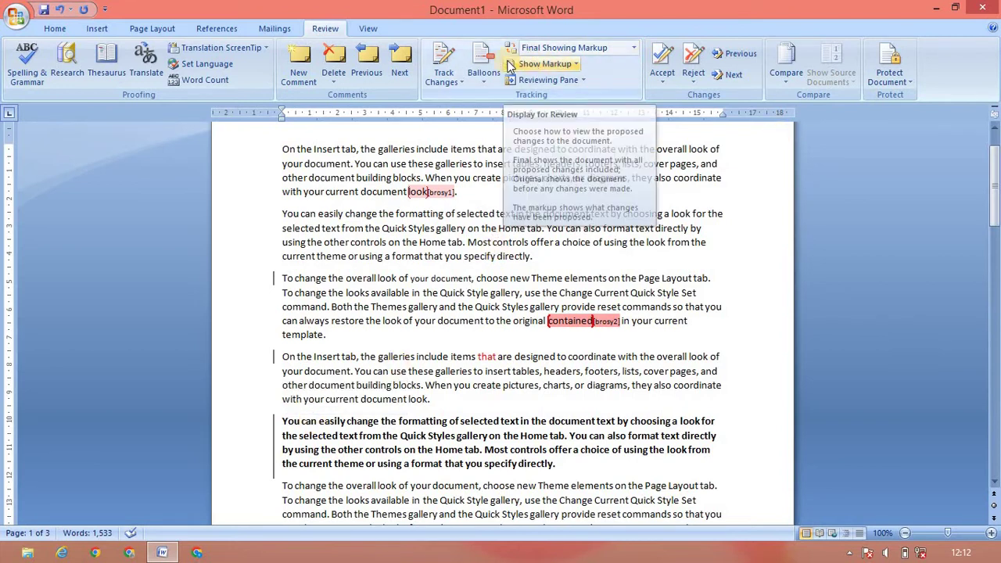
# Step: Set Balloons to Show Revisions in Balloons in the right margin
pyautogui.click(485, 73)
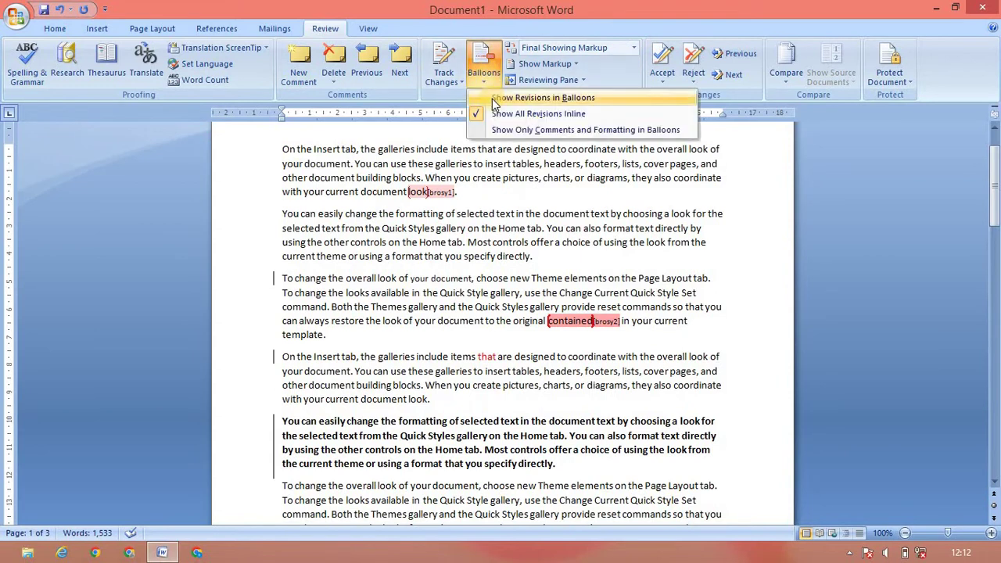
pyautogui.click(493, 99)
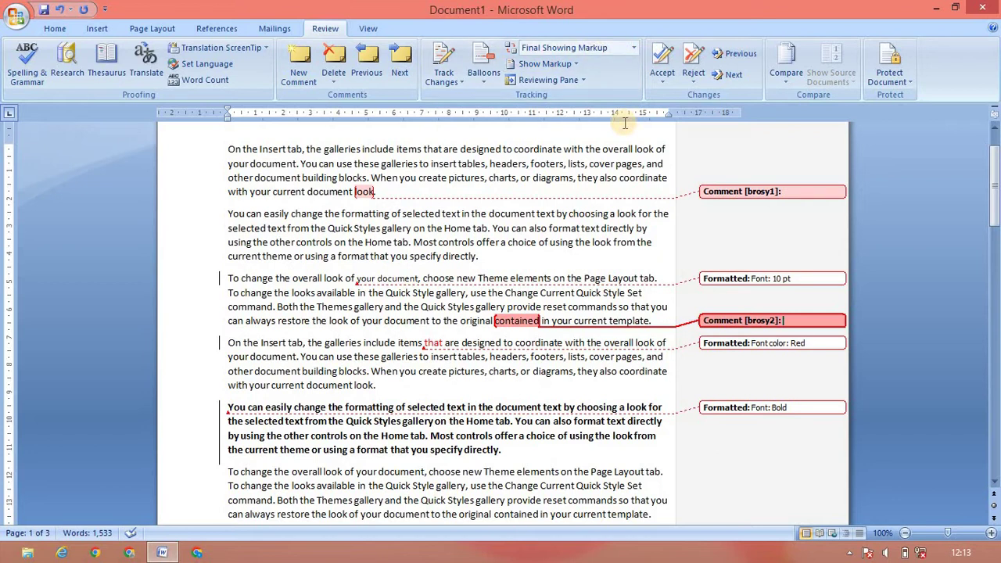
pyautogui.click(634, 49)
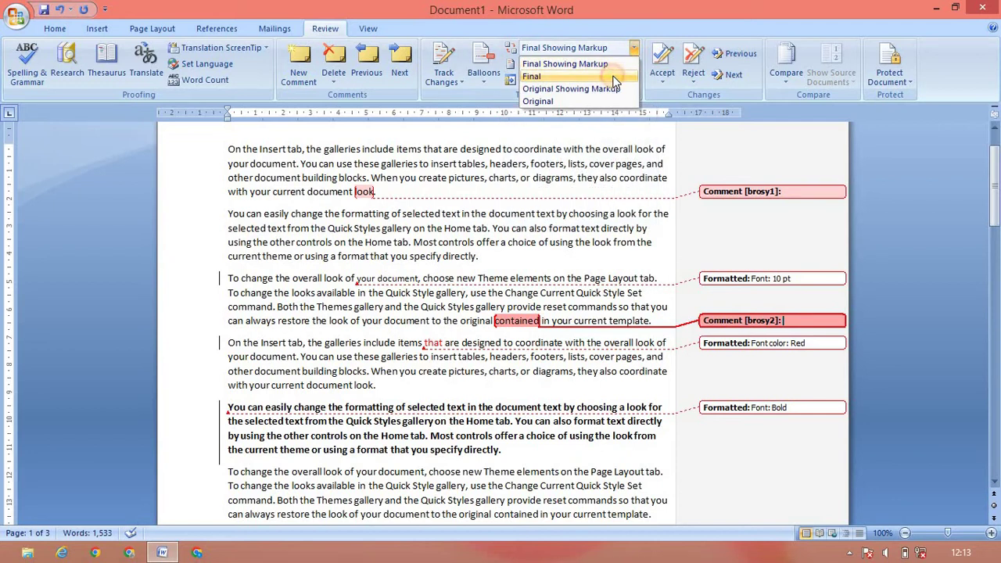
pyautogui.click(613, 78)
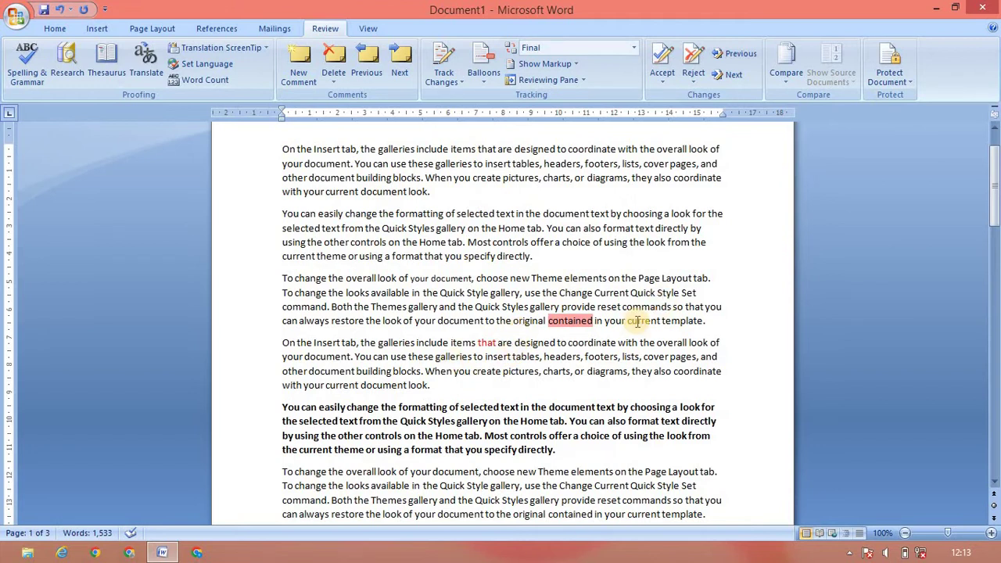
pyautogui.click(633, 48)
pyautogui.click(623, 66)
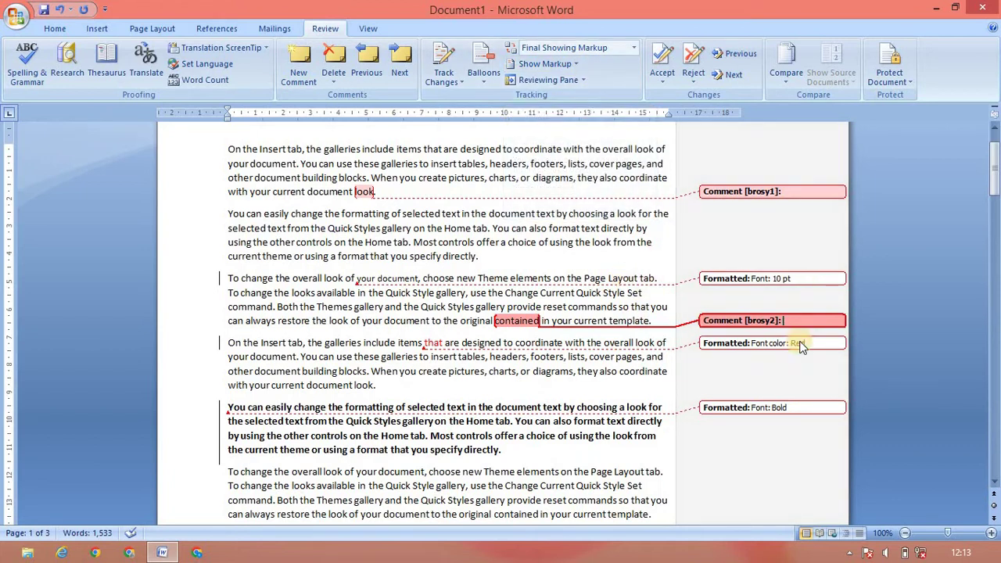
pyautogui.click(575, 69)
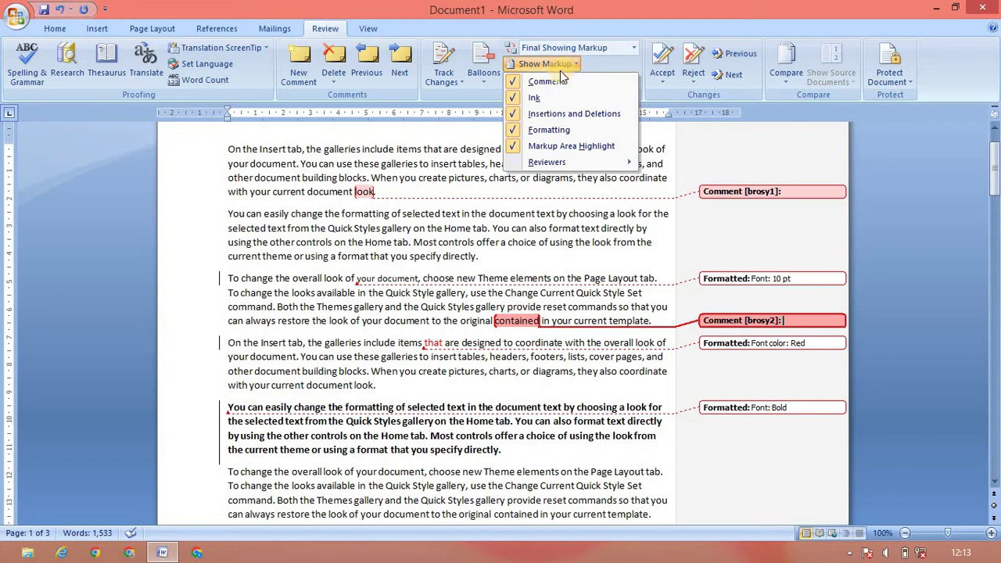
pyautogui.click(517, 82)
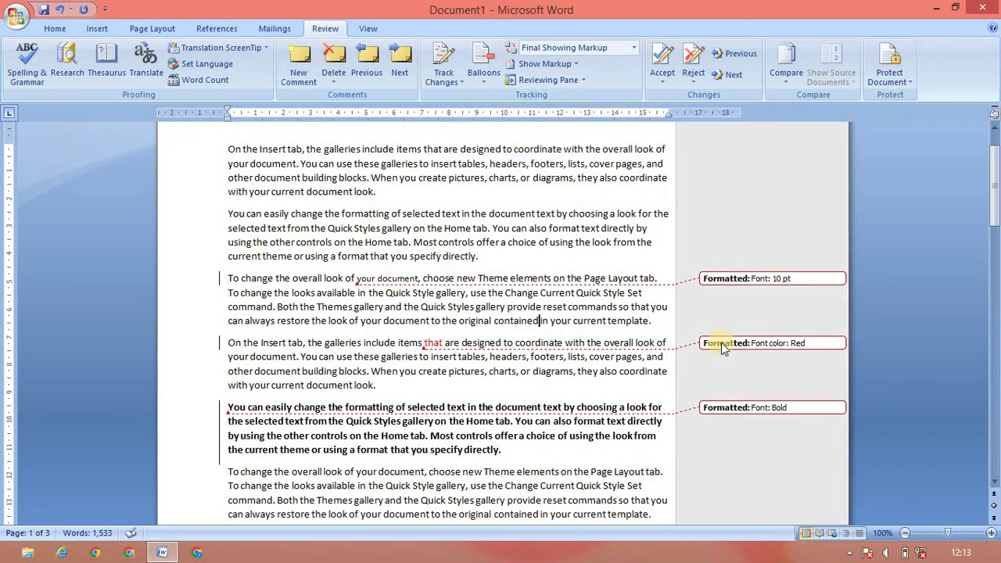
pyautogui.click(571, 66)
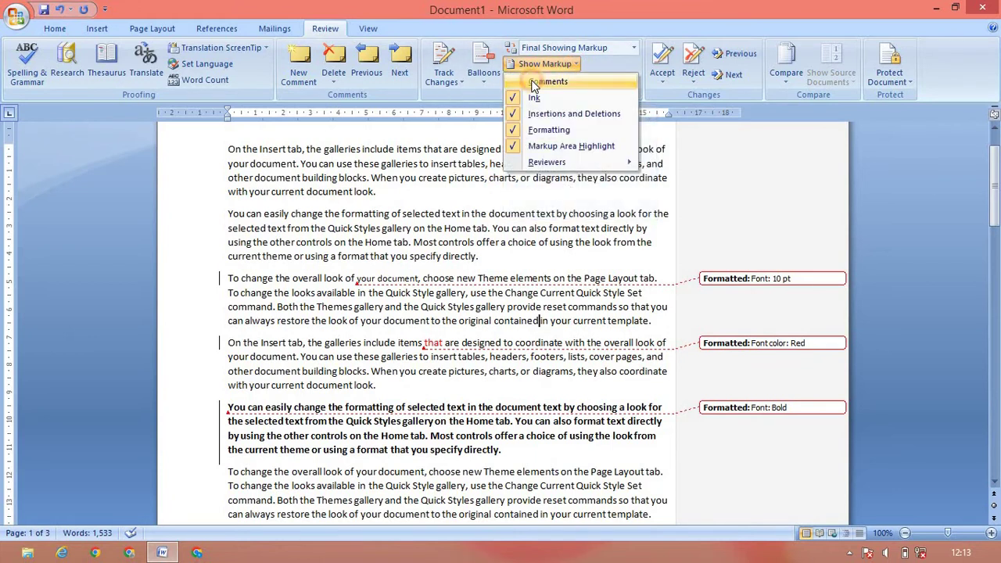
pyautogui.click(535, 81)
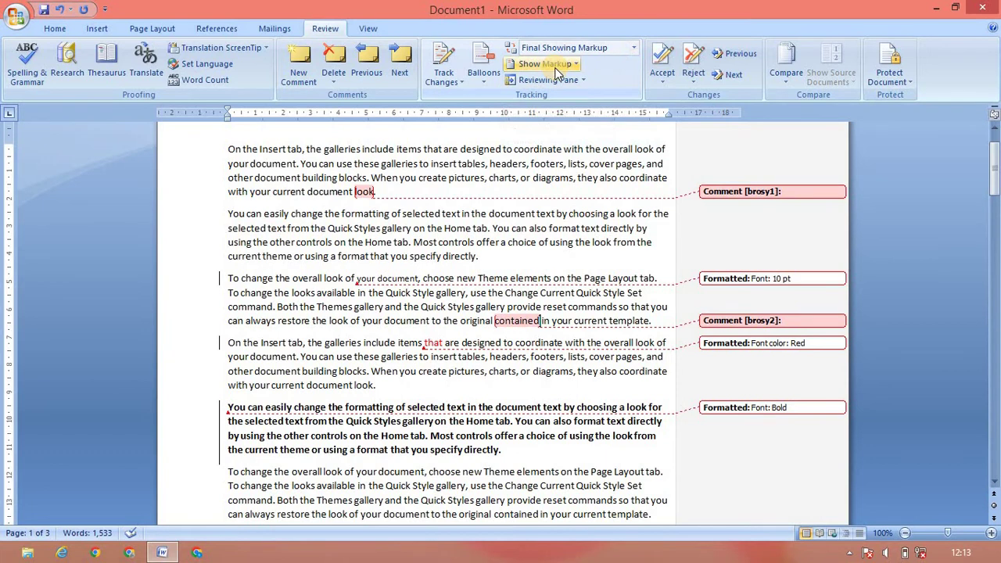
pyautogui.click(550, 65)
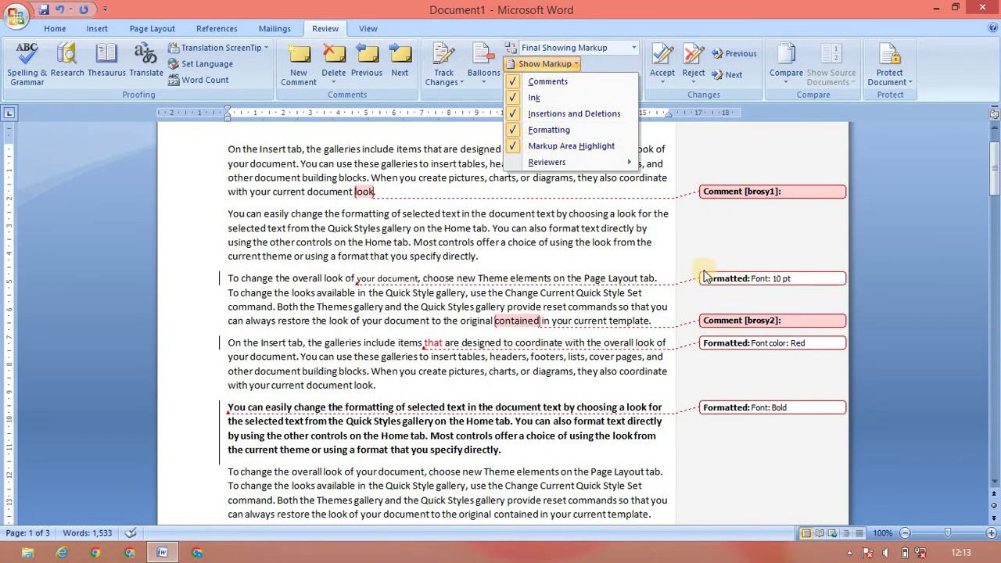
pyautogui.click(515, 131)
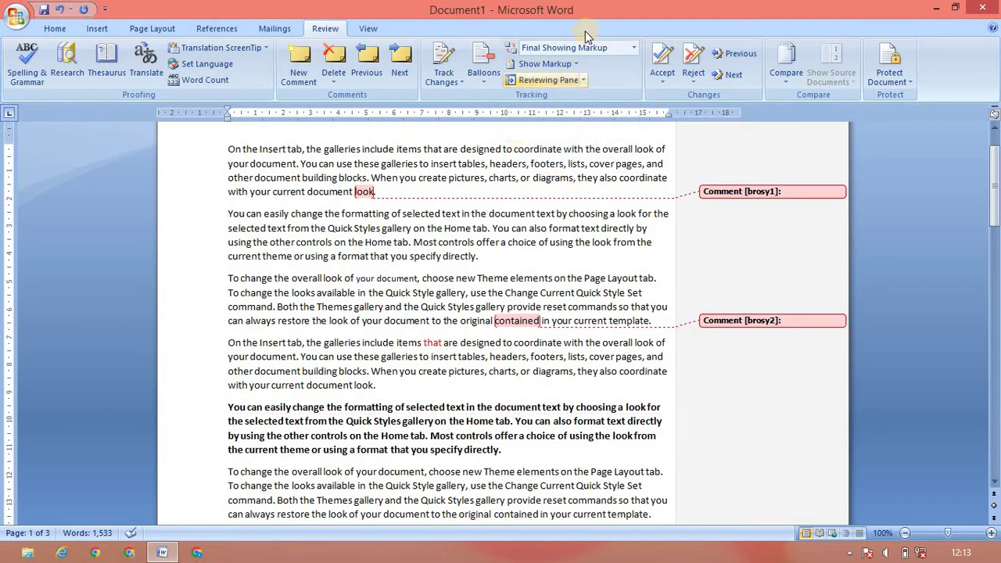
pyautogui.click(545, 63)
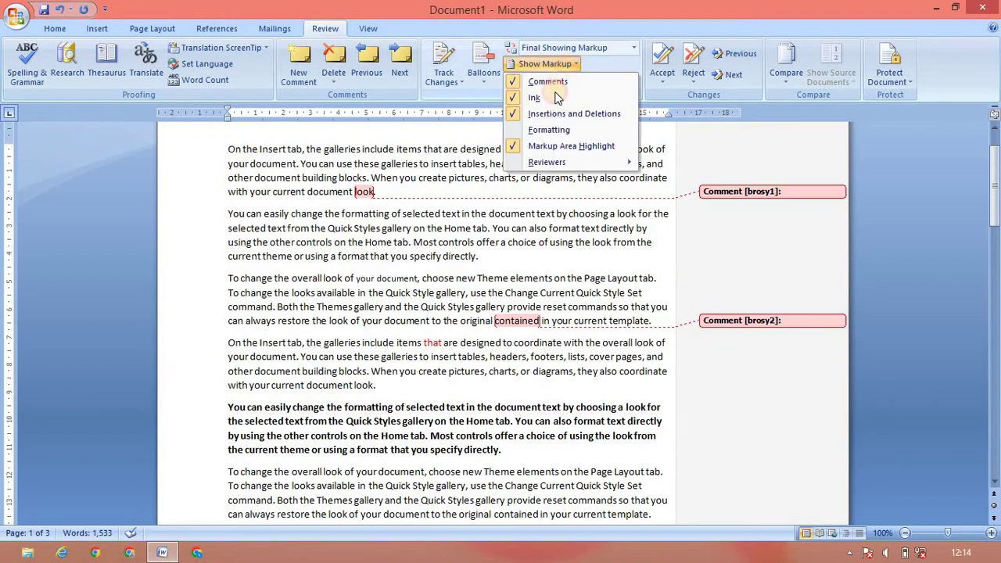
pyautogui.click(514, 130)
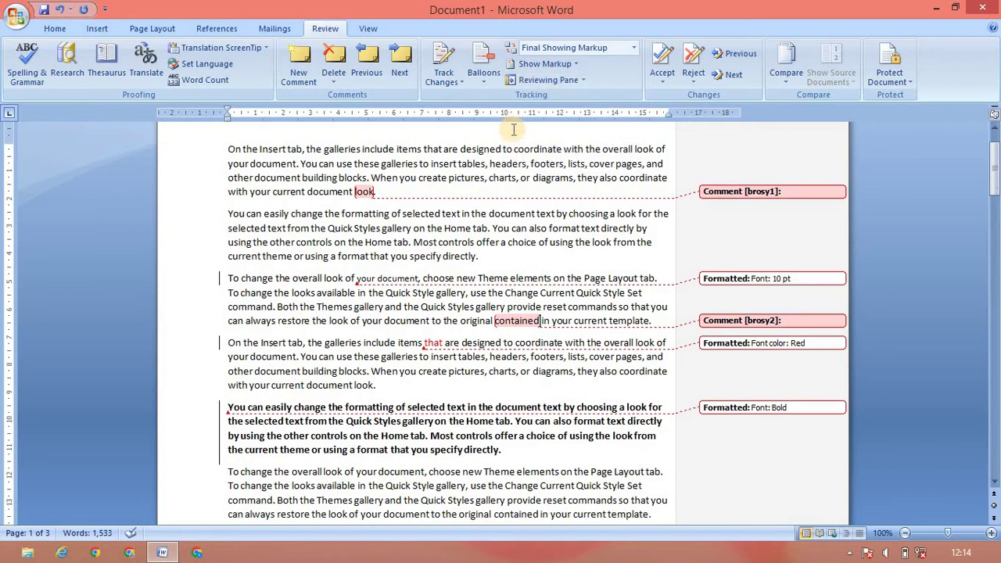
pyautogui.click(566, 84)
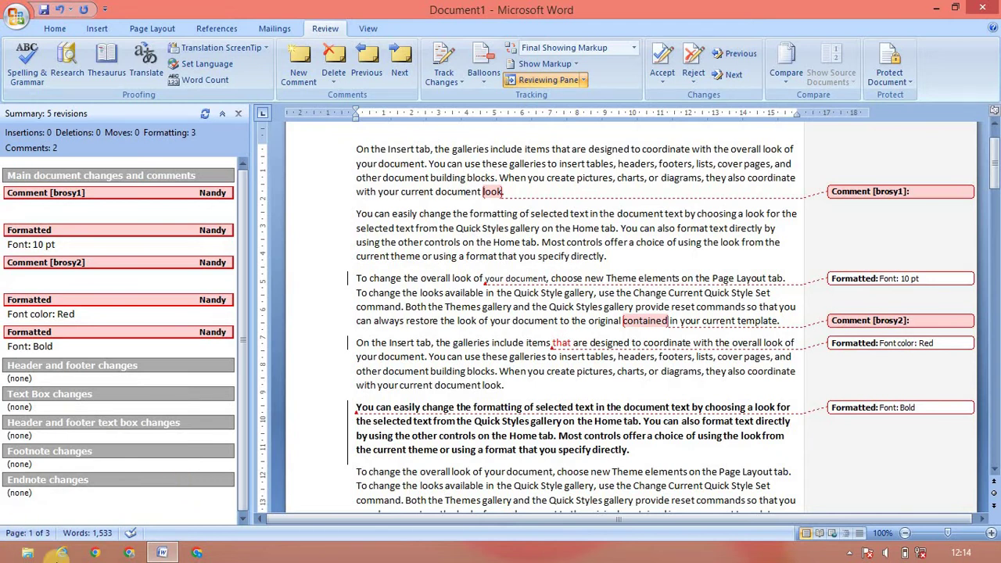
pyautogui.click(239, 118)
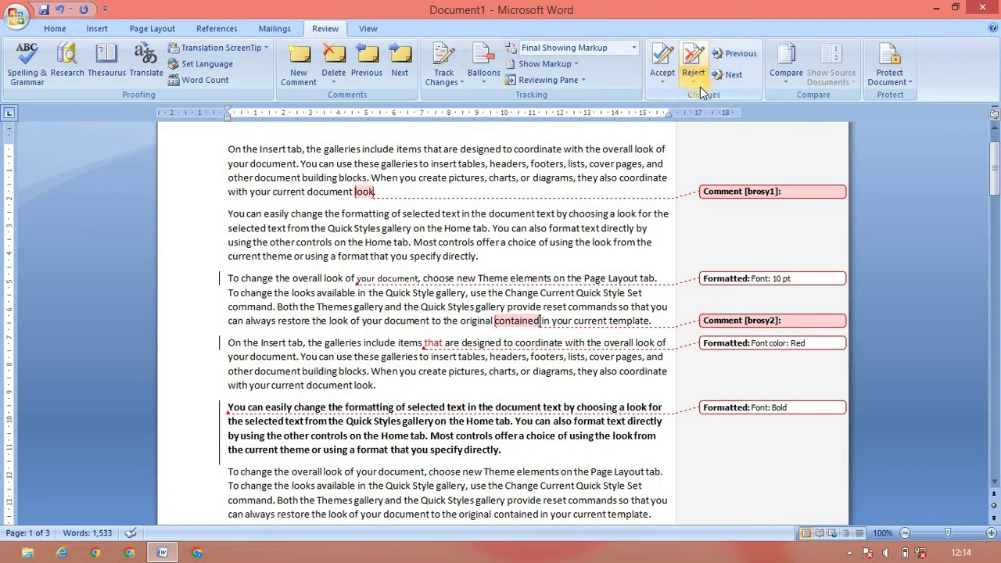
# Step: Accept the Formatted: Font: 10 pt revision on 'your'
pyautogui.click(732, 282)
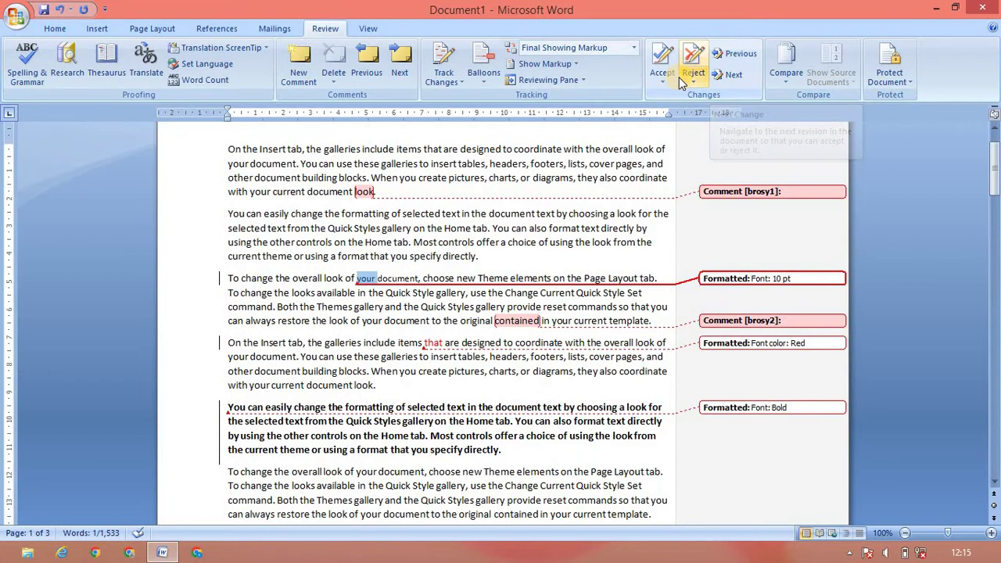
pyautogui.click(658, 59)
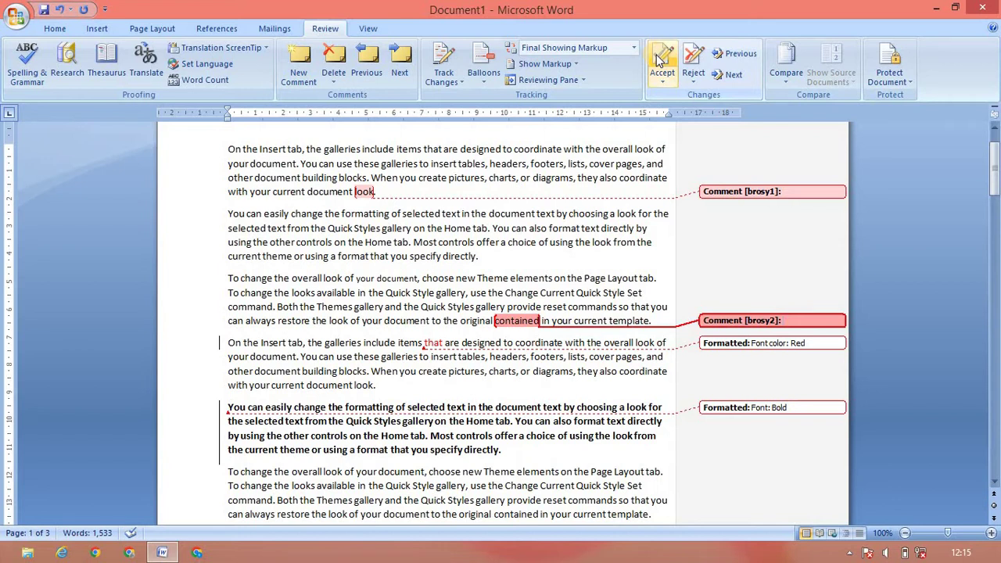
pyautogui.click(658, 58)
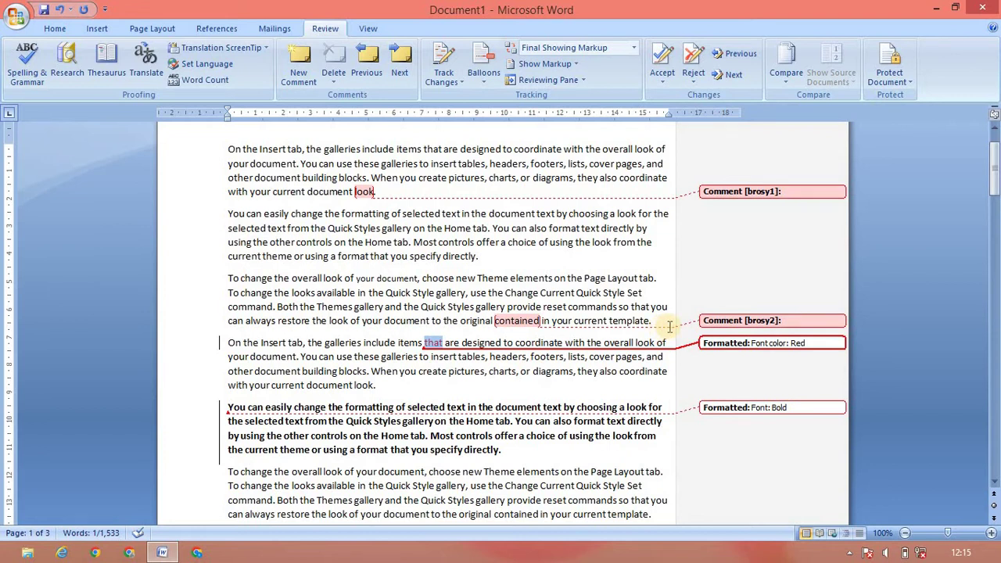
# Step: Navigate to the Font color: Red revision on 'that' and reject it
pyautogui.click(733, 75)
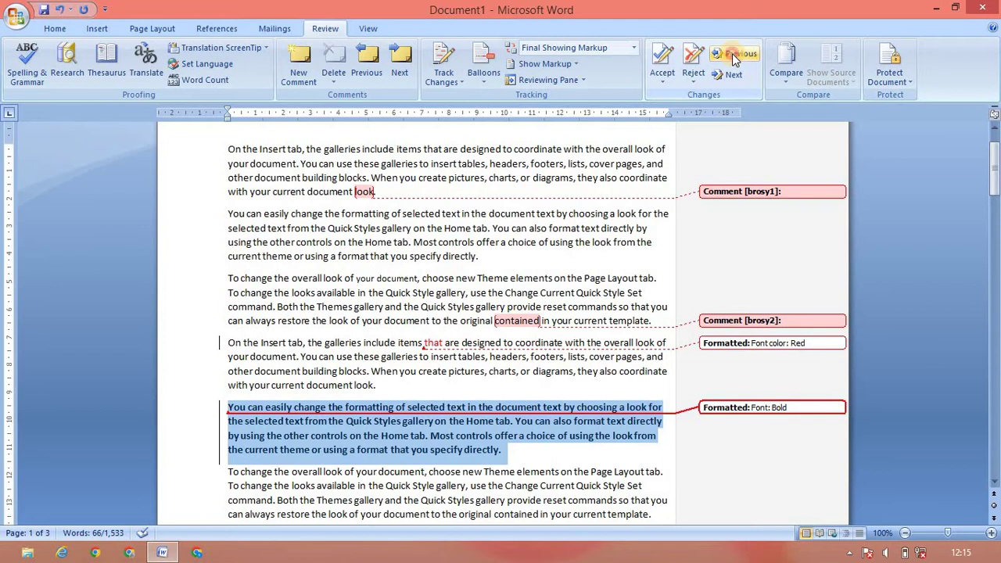
pyautogui.click(735, 55)
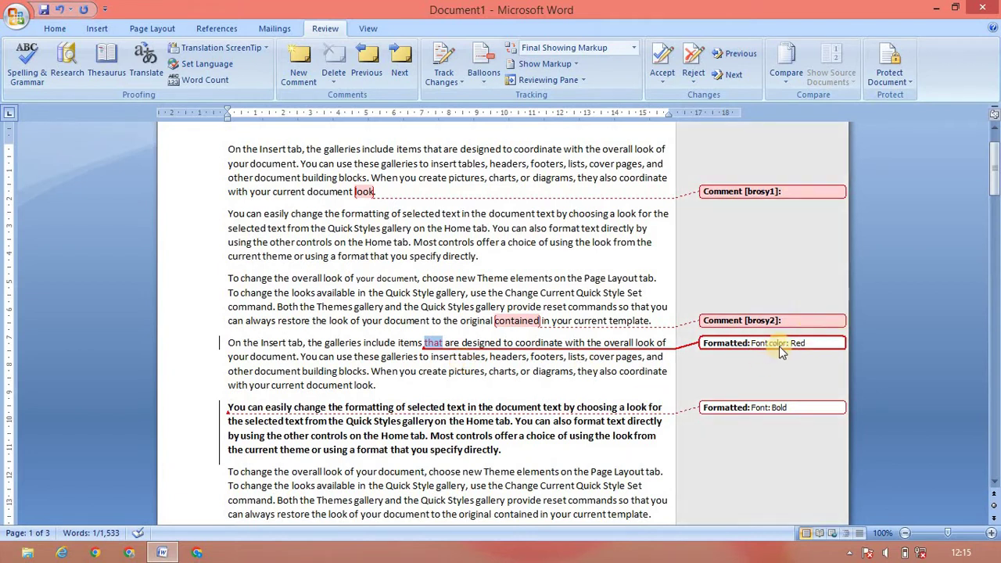
pyautogui.moveTo(778, 349)
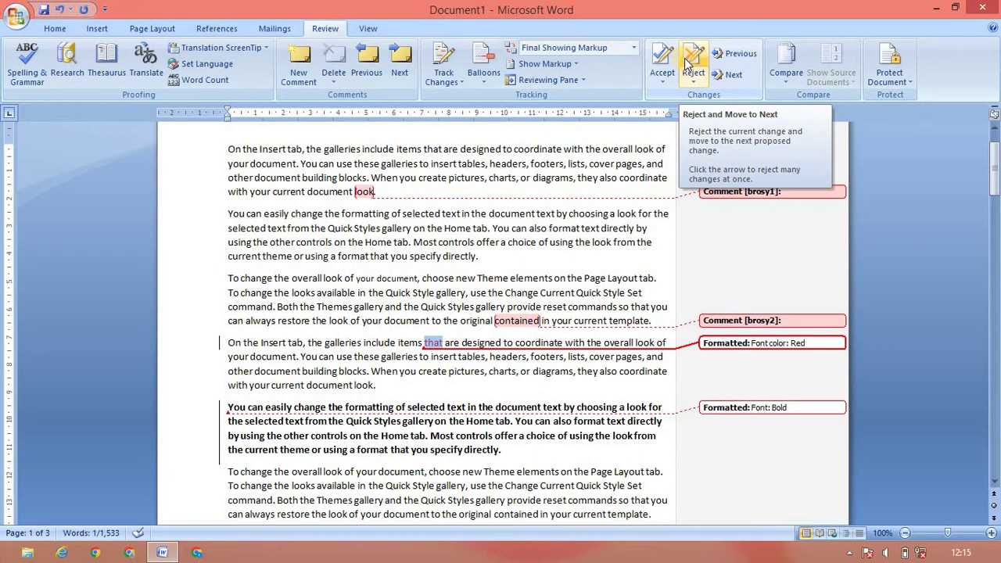
pyautogui.click(691, 62)
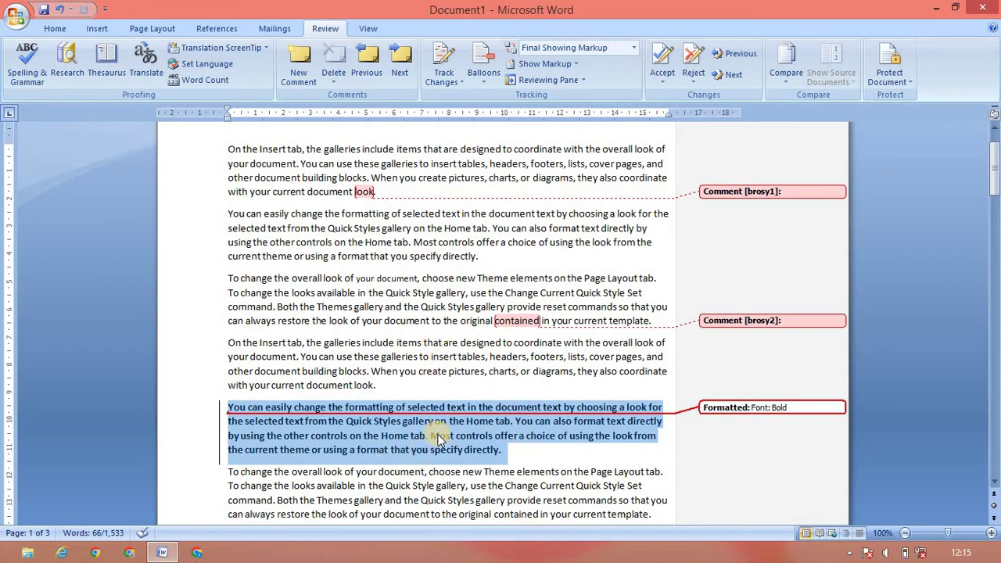
pyautogui.moveTo(438, 441)
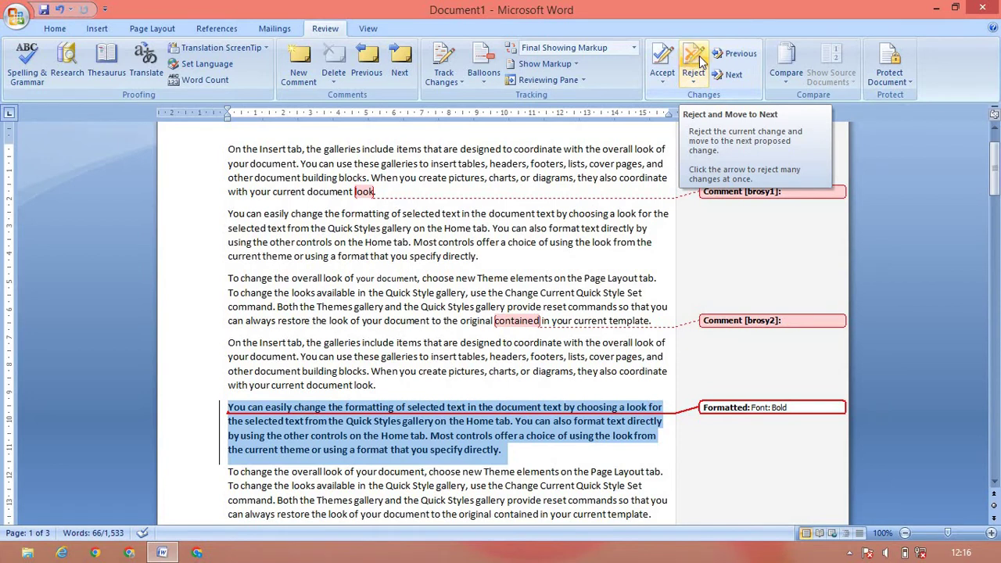
pyautogui.click(727, 53)
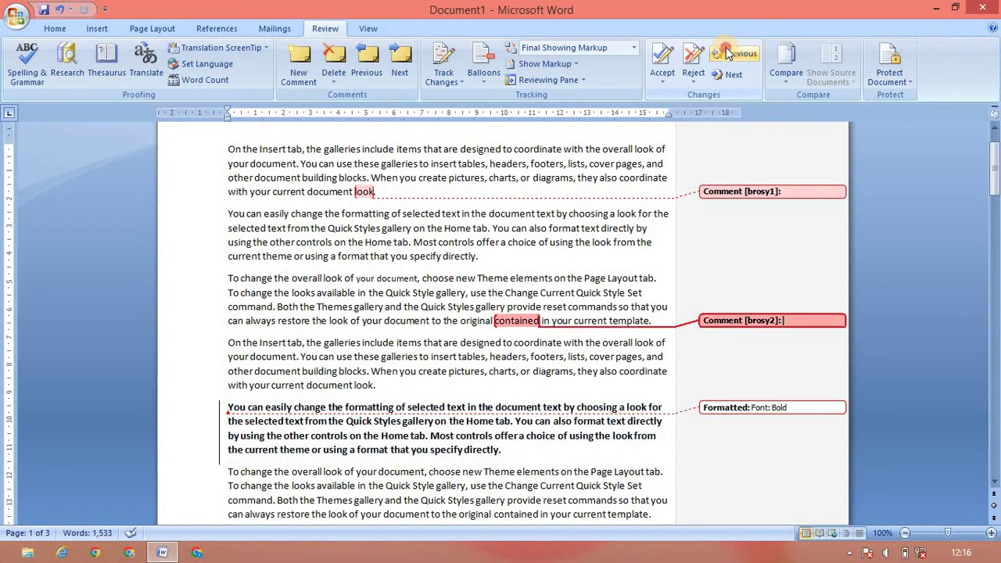
pyautogui.click(726, 53)
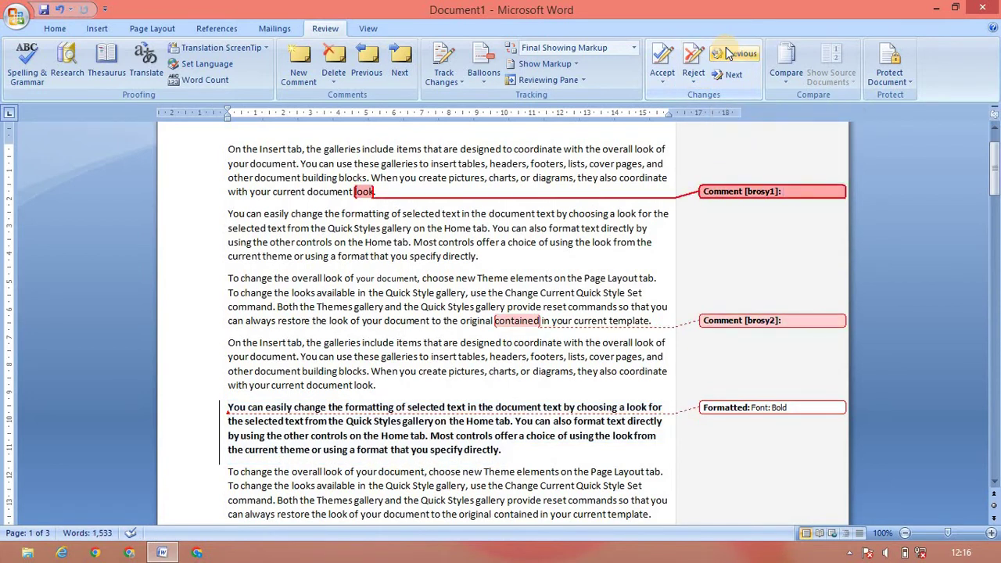
pyautogui.click(727, 74)
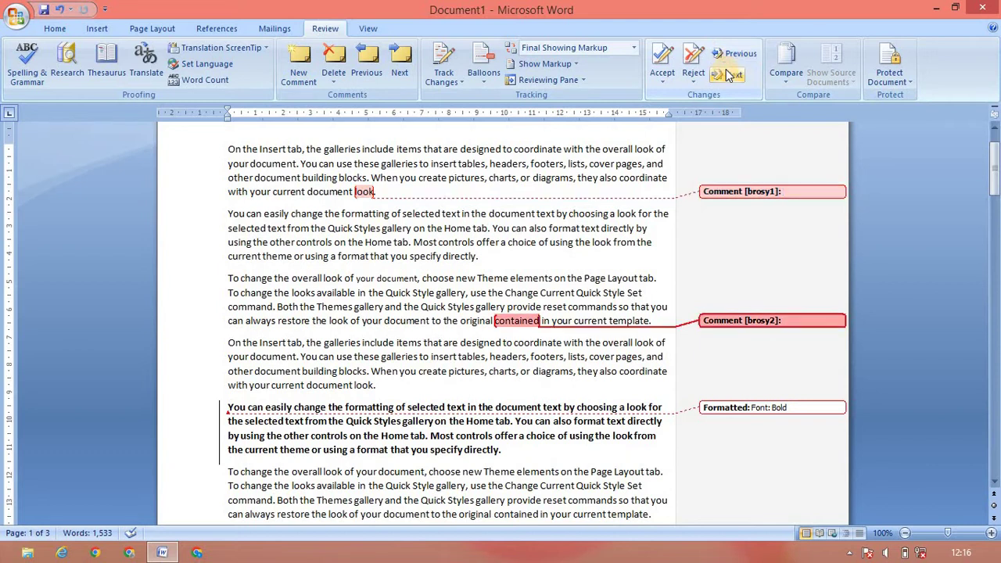